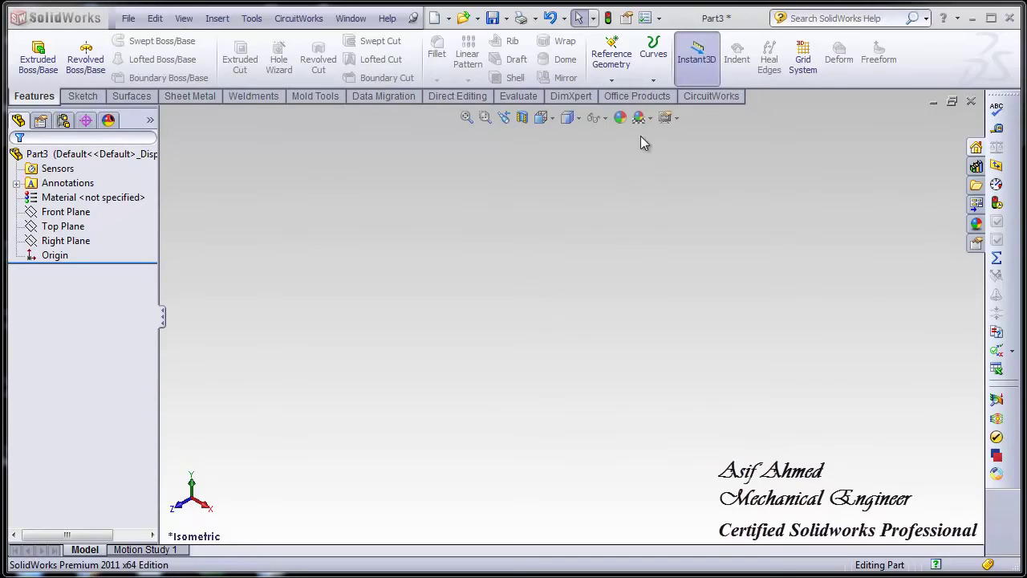
Start a Curve Through XYZ Points and move the Curve File dialog away from the middle of the graphics area.
left_click(654, 81)
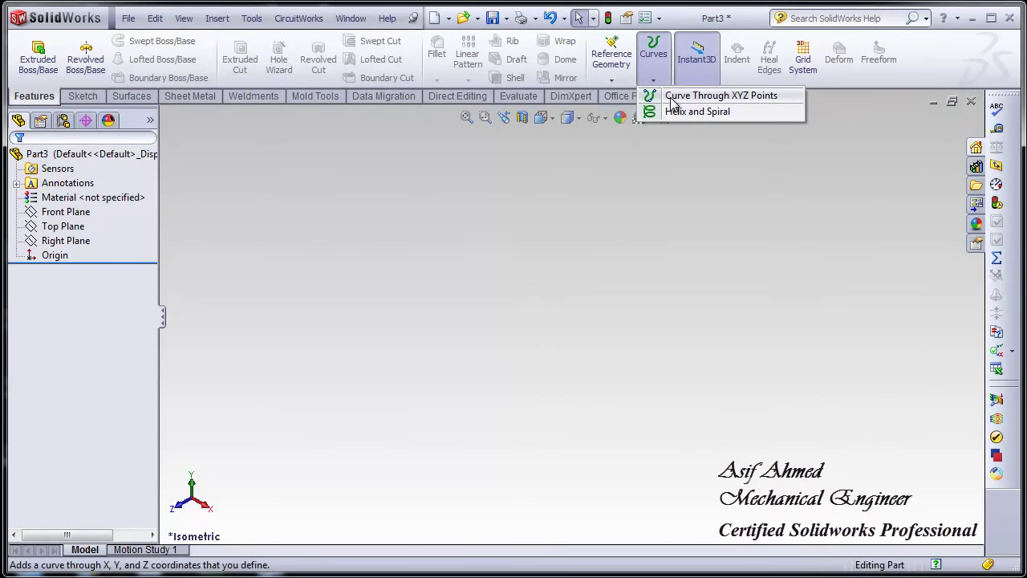
left_click(672, 101)
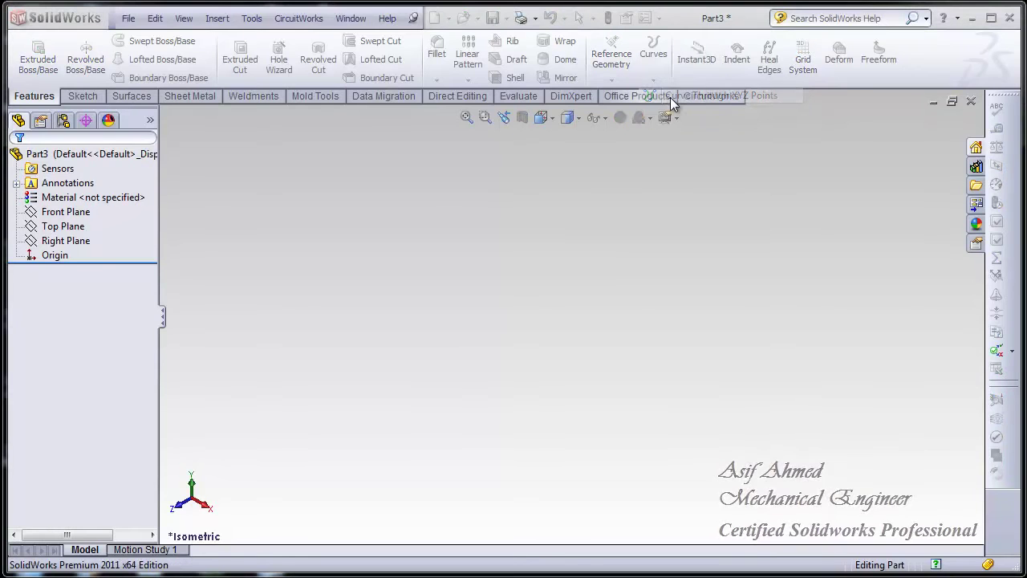
left_click_drag(695, 105, 459, 213)
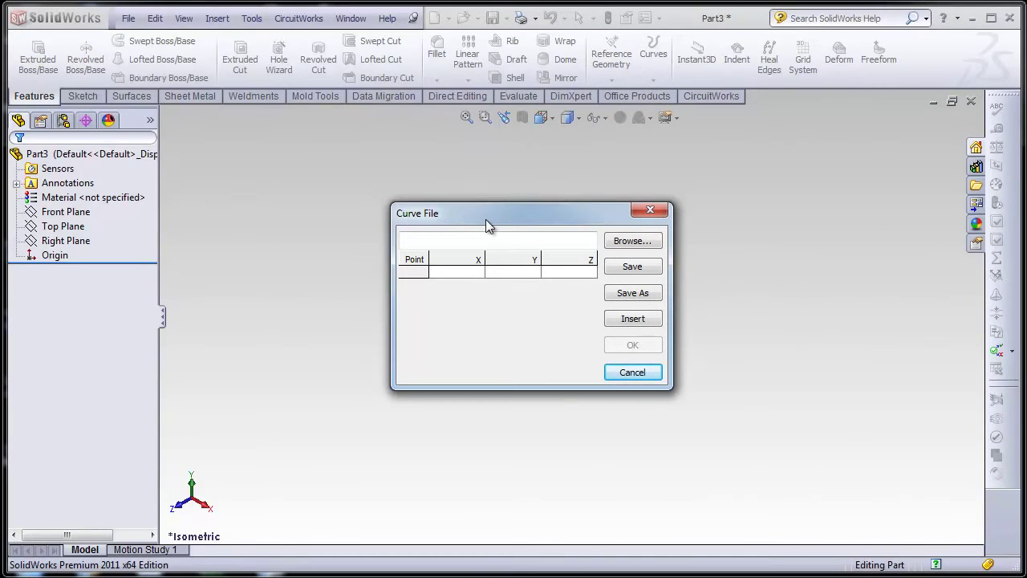
left_click_drag(497, 215, 724, 143)
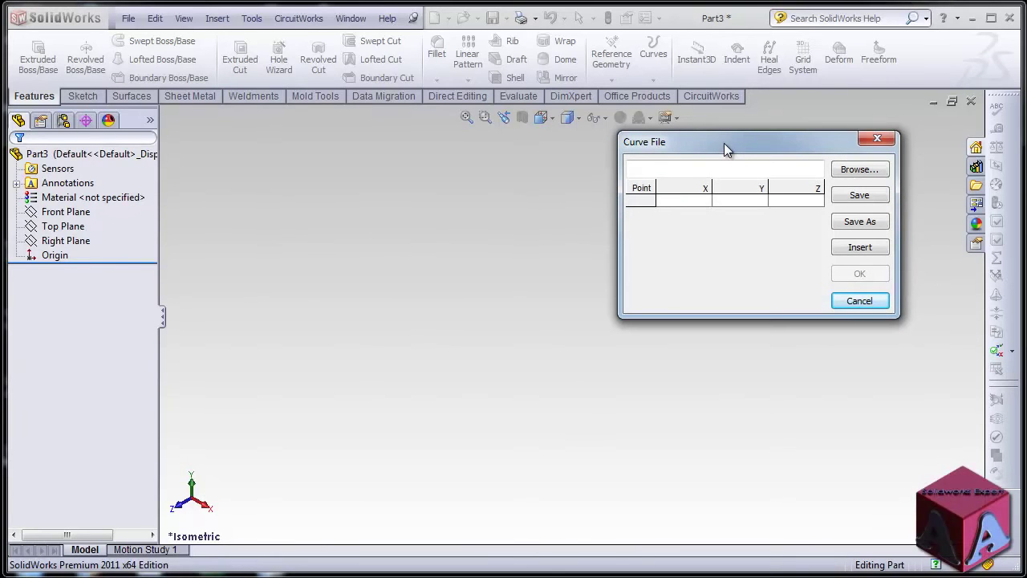
Add the first curve point with coordinates X 10 mm, Y 20 mm and Z 30 mm.
left_click(699, 200)
left_click(739, 200)
left_click(785, 203)
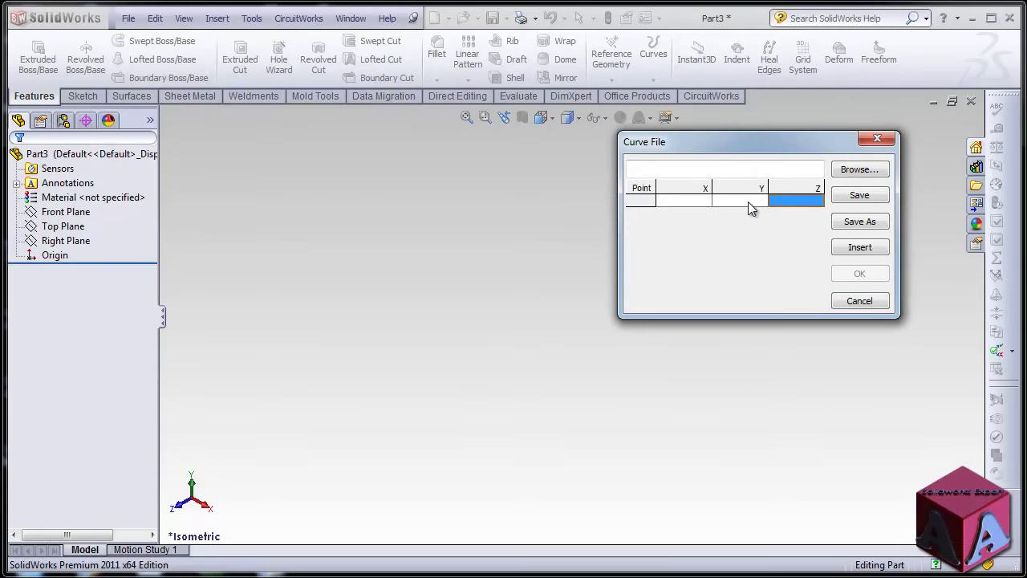
double_click(687, 199)
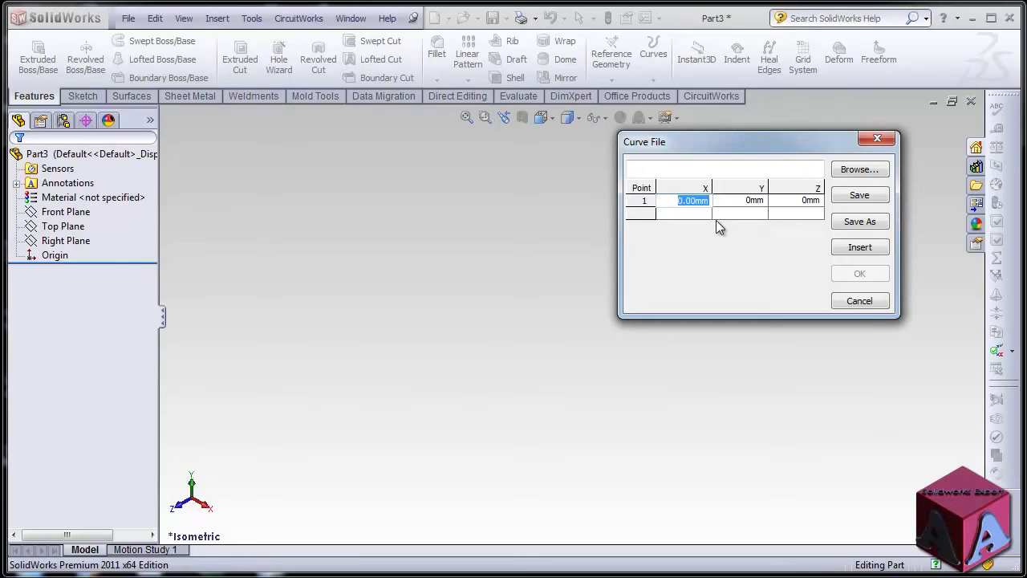
left_click_drag(726, 142, 310, 162)
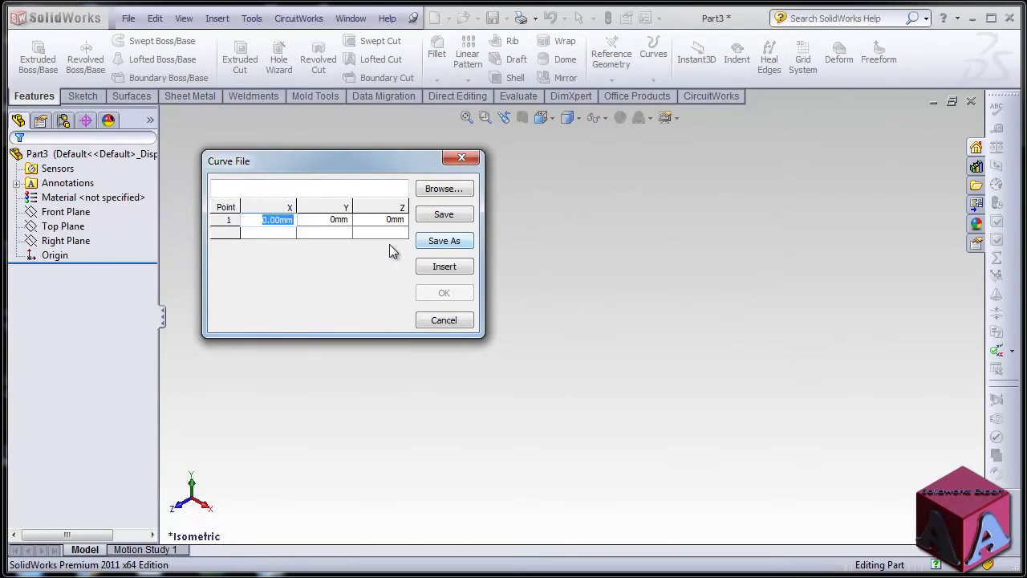
type("20")
left_click(332, 226)
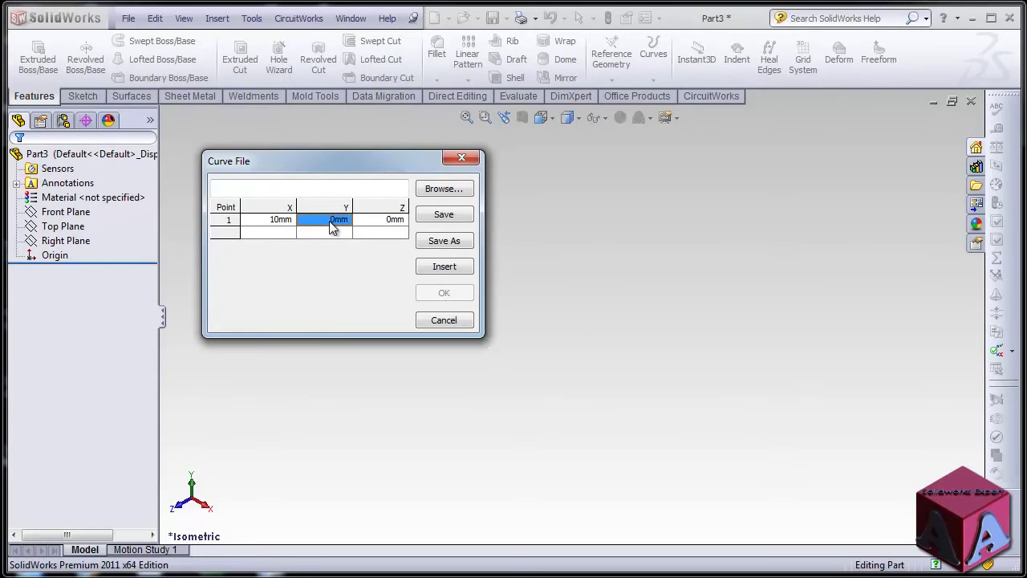
type("20")
left_click(383, 223)
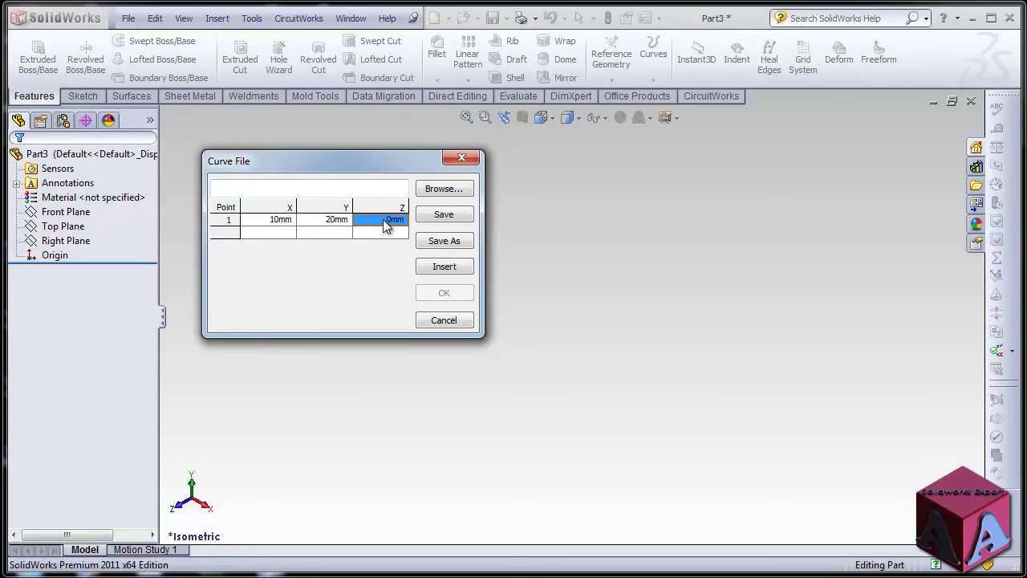
type("30")
Add a second curve point at X 45 mm, Y 7 mm and Z 78 mm.
left_click(277, 233)
type("45mm")
left_click(328, 234)
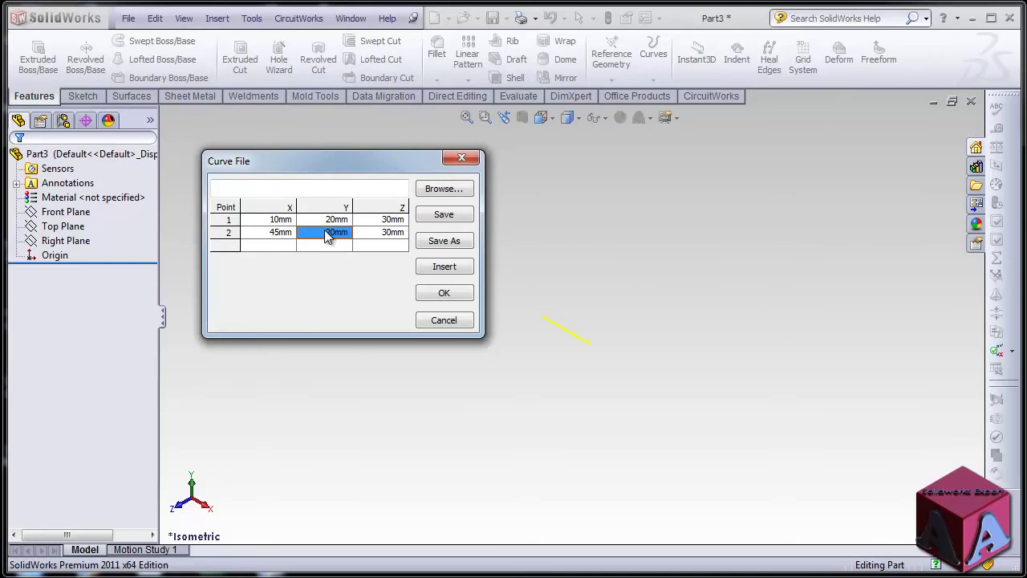
type("7")
left_click(378, 234)
type("78")
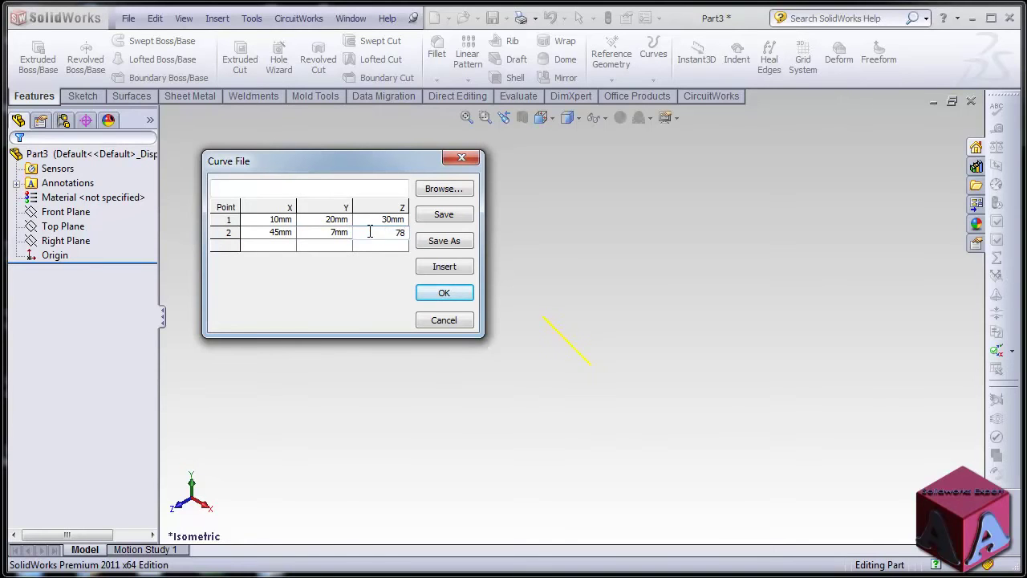
Add a third curve point at X 2 mm, Y 75 mm, keeping Z at 78 mm, and uncover the curve preview.
left_click(281, 245)
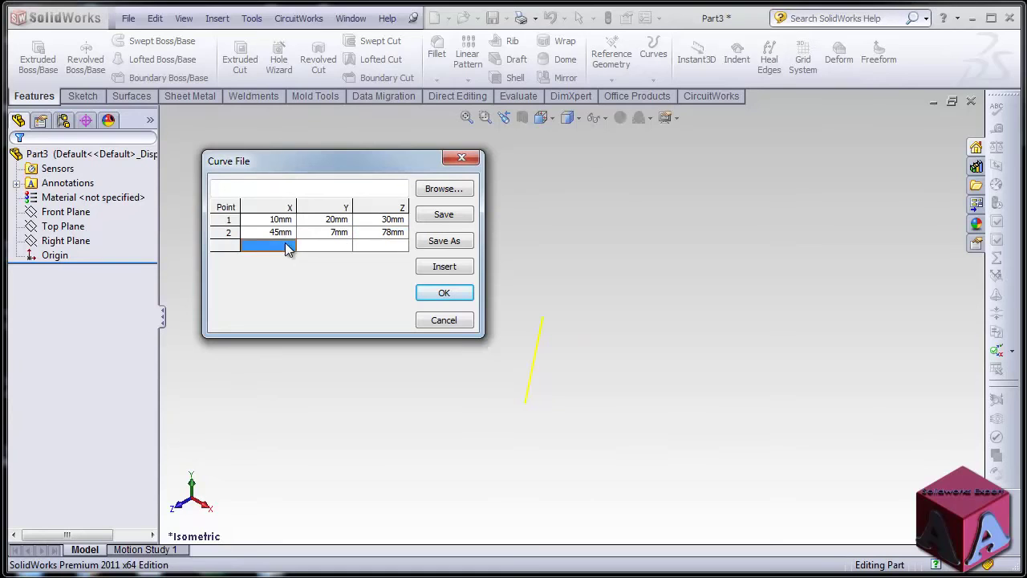
type("2")
left_click(329, 245)
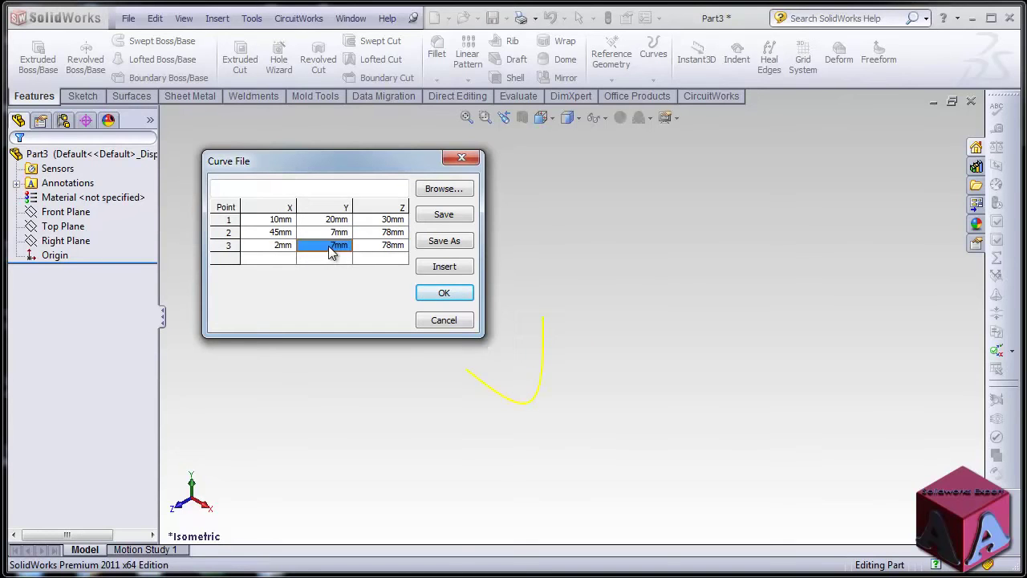
type("75")
left_click(382, 250)
left_click(384, 250)
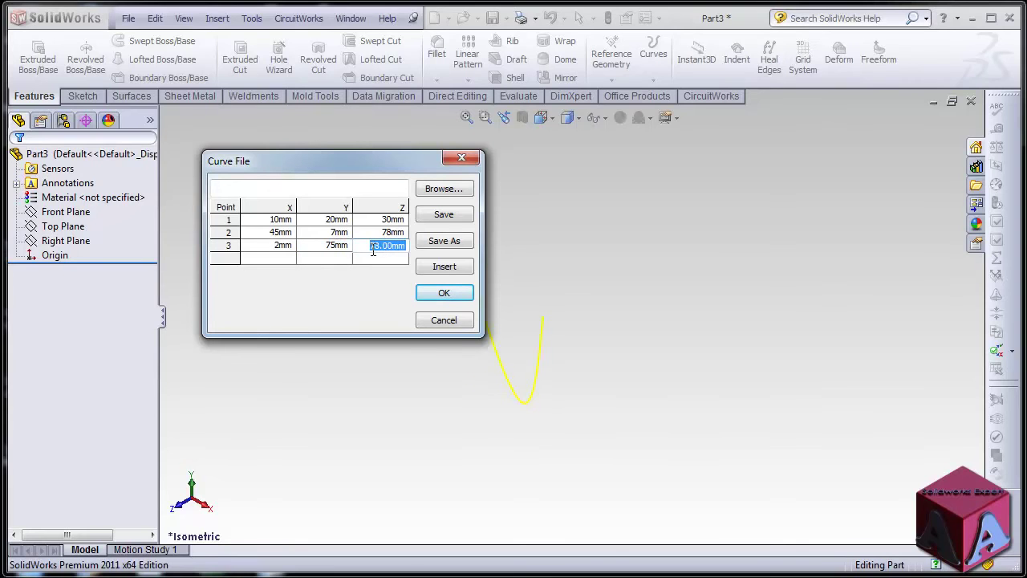
left_click(374, 256)
left_click_drag(393, 161, 830, 169)
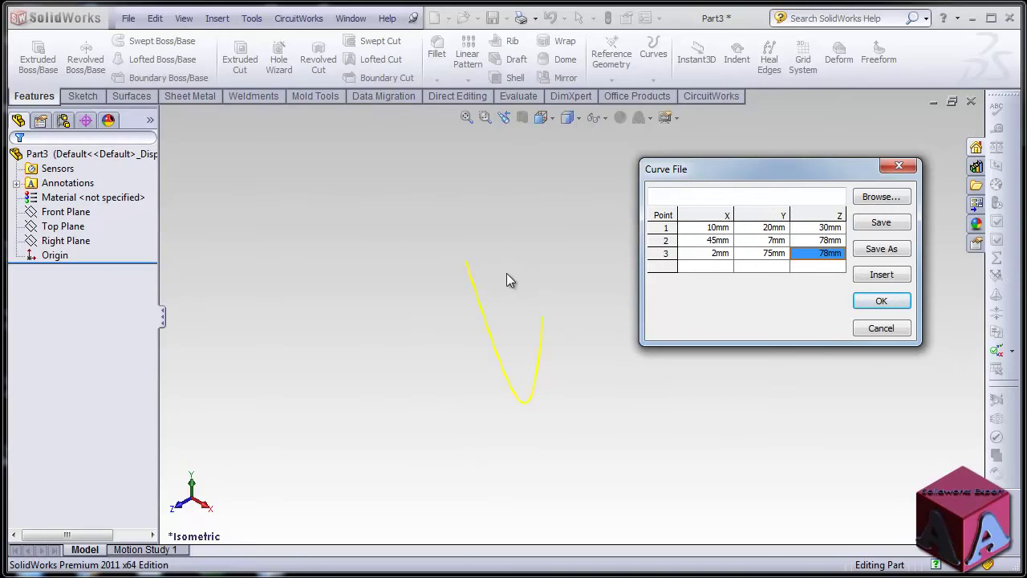
Check which file types the curve point list can be loaded from and saved to, and close it without creating the curve.
left_click(886, 197)
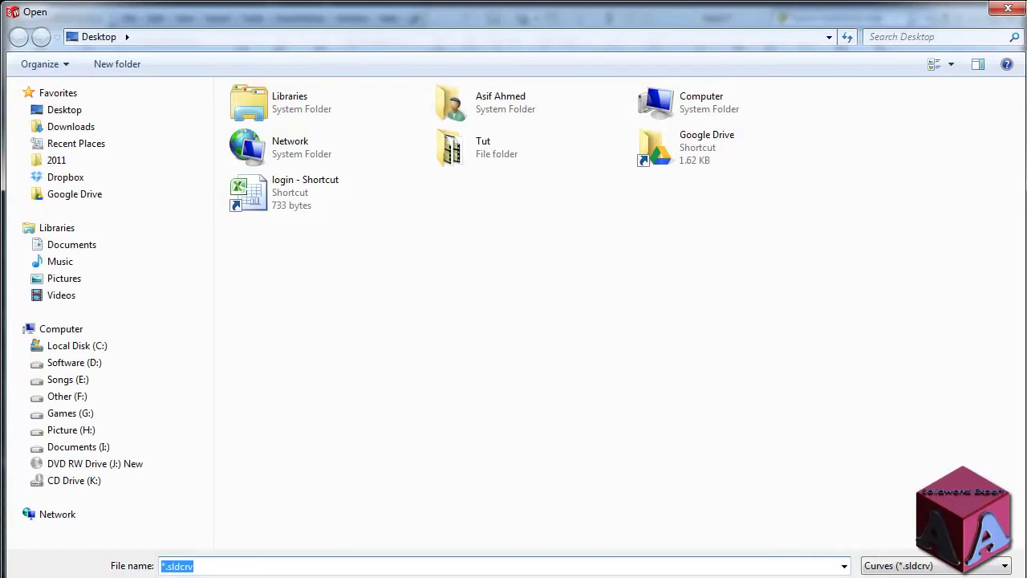
key("Escape")
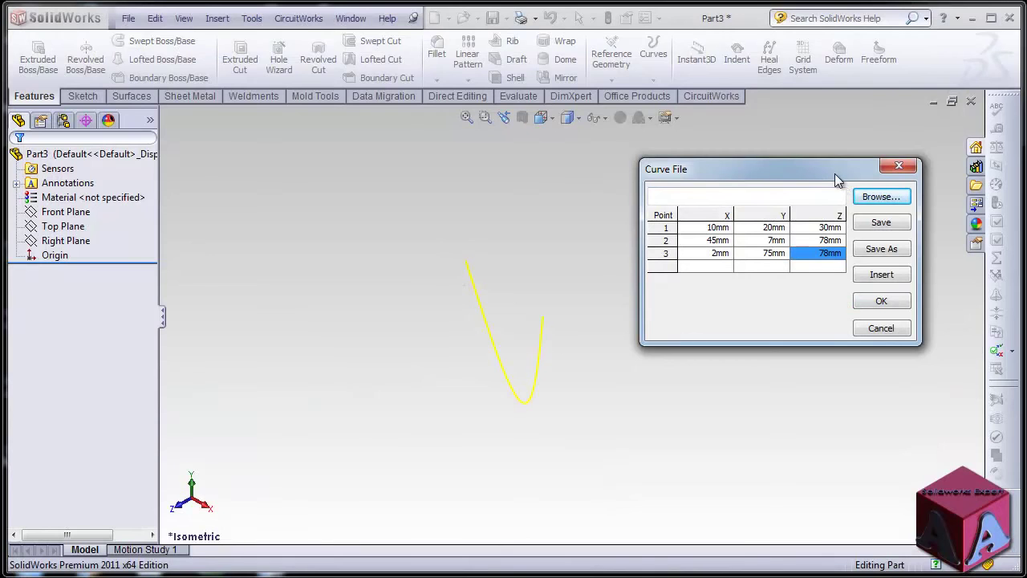
left_click_drag(834, 173, 824, 177)
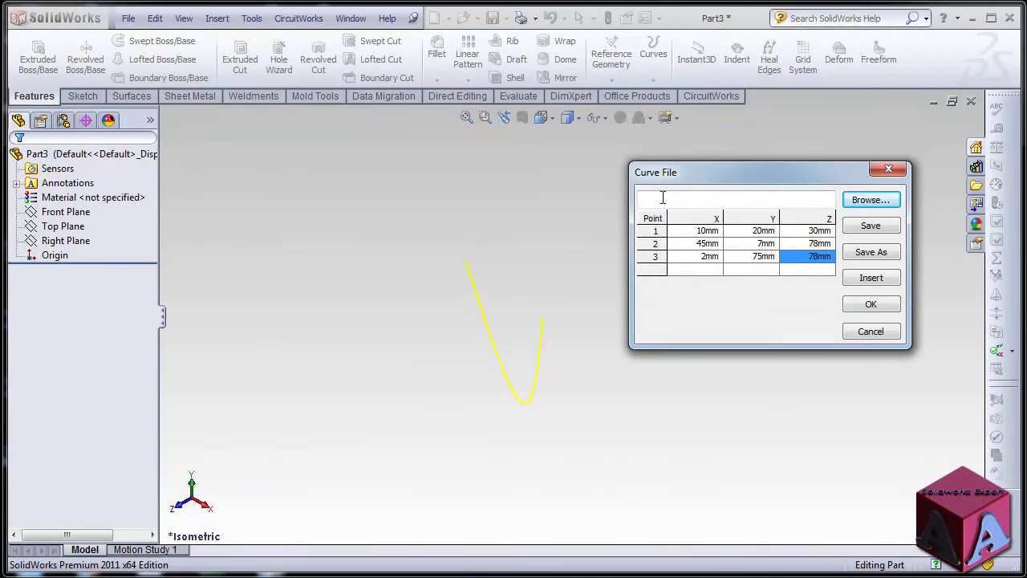
left_click(869, 253)
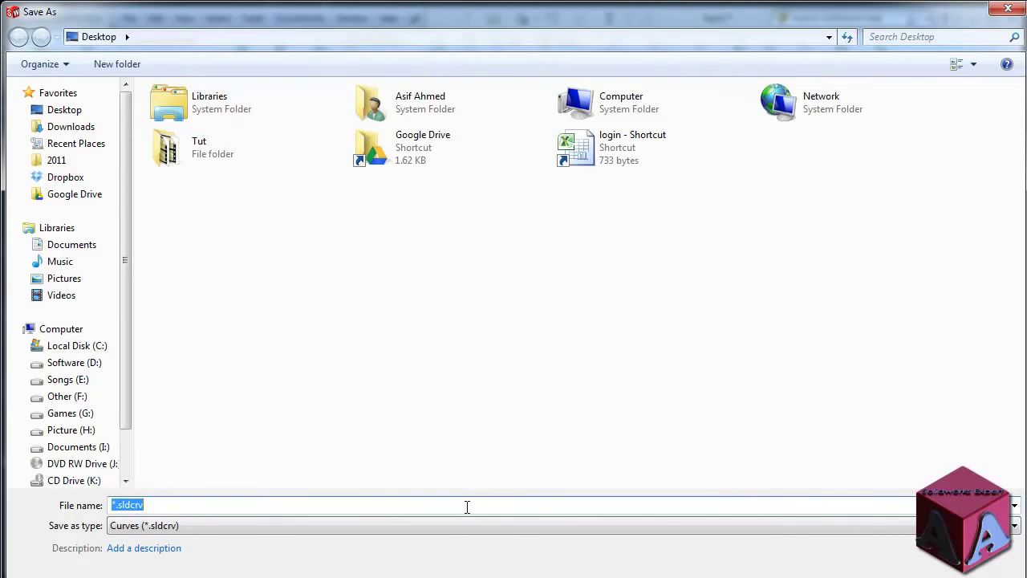
left_click(190, 532)
left_click(190, 534)
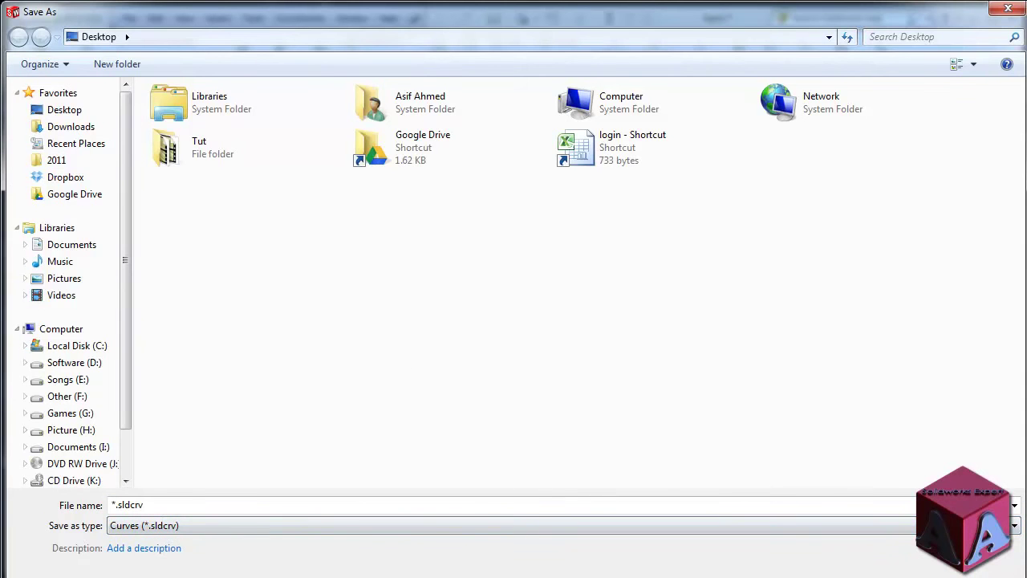
key("Escape")
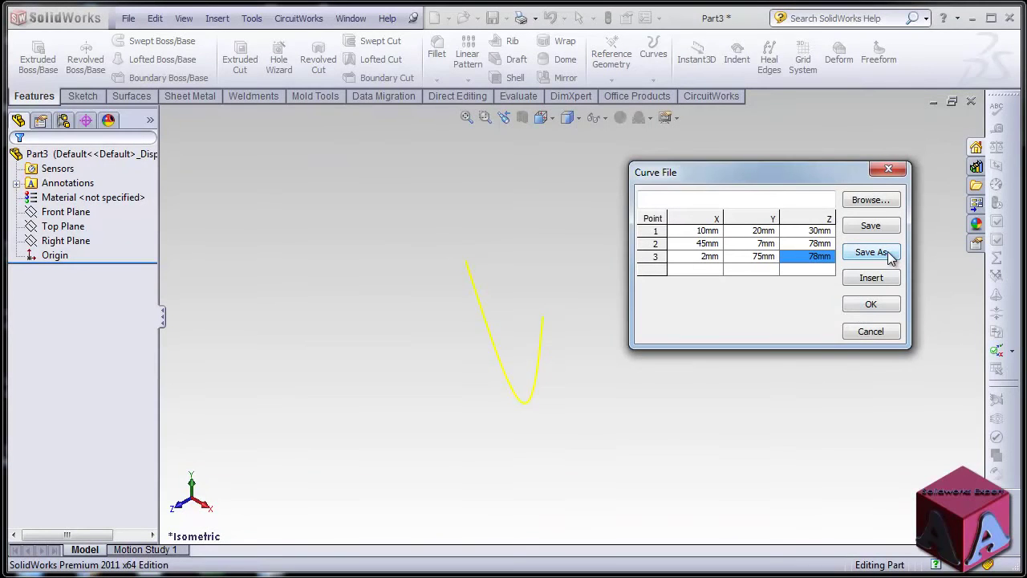
left_click(867, 200)
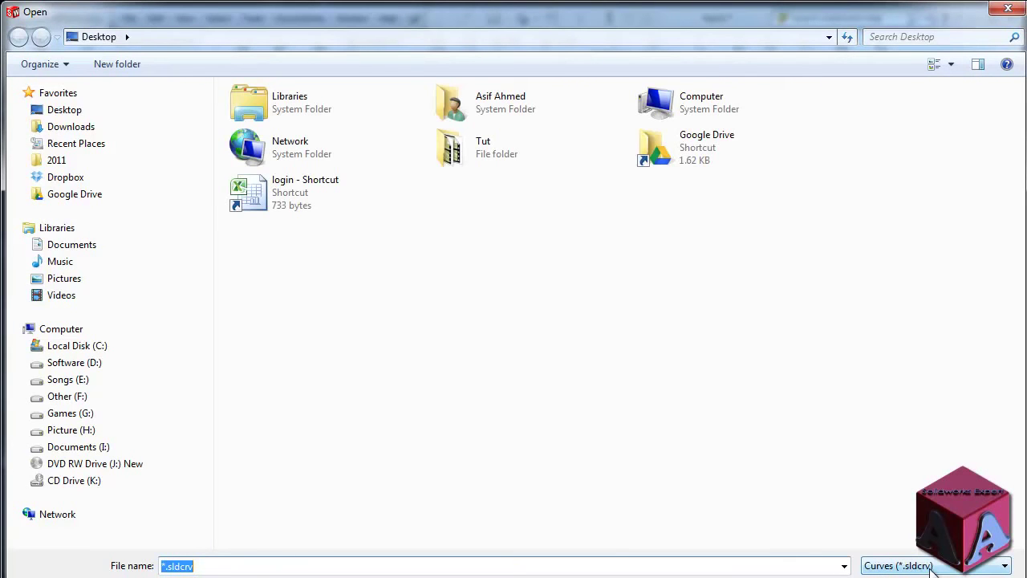
left_click(934, 568)
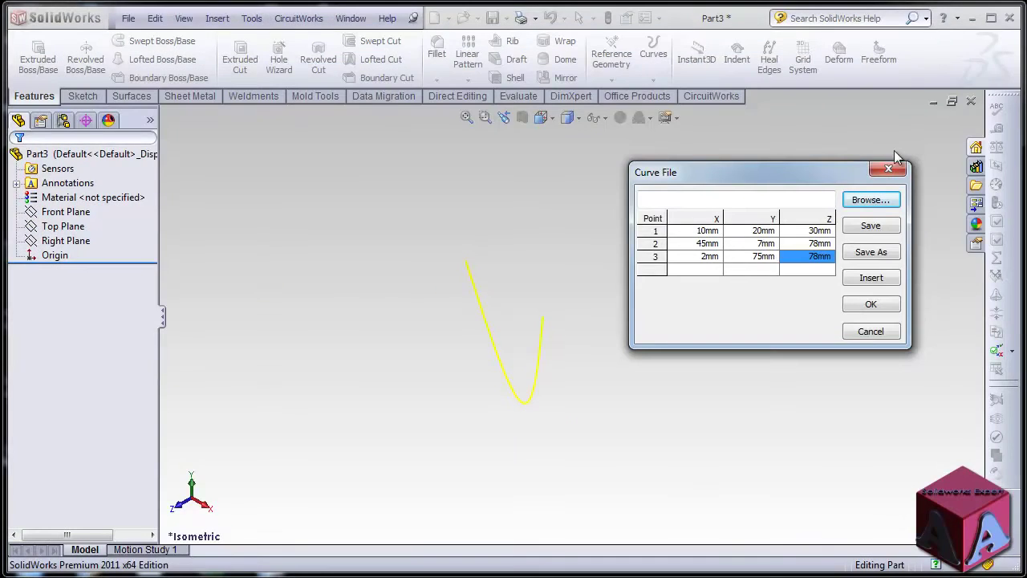
left_click(892, 170)
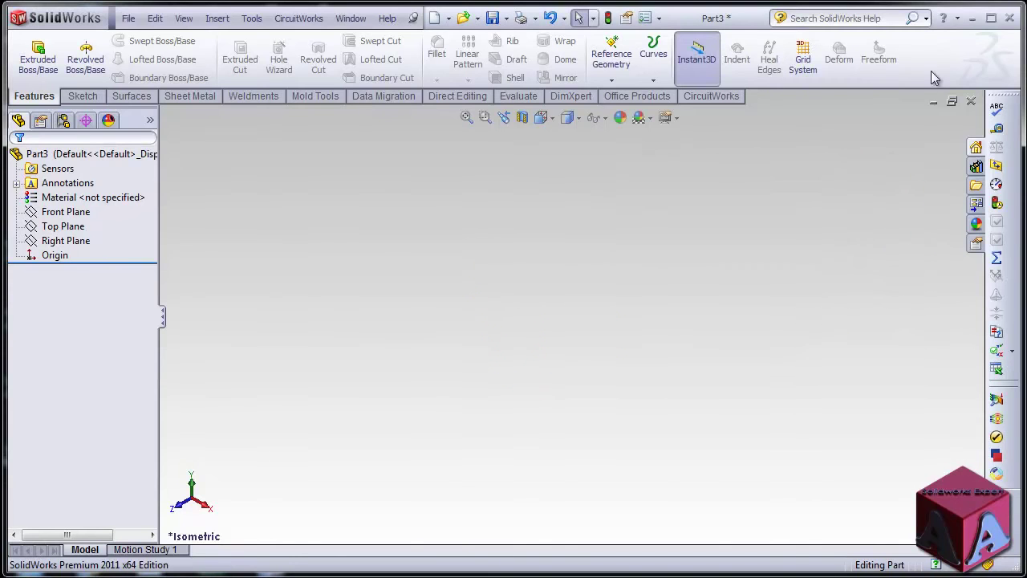
Switch to Excel by opening New Microsoft Excel Worksheet from the desktop, and fill A1:A20 with the series 1 to 20.
left_click(972, 18)
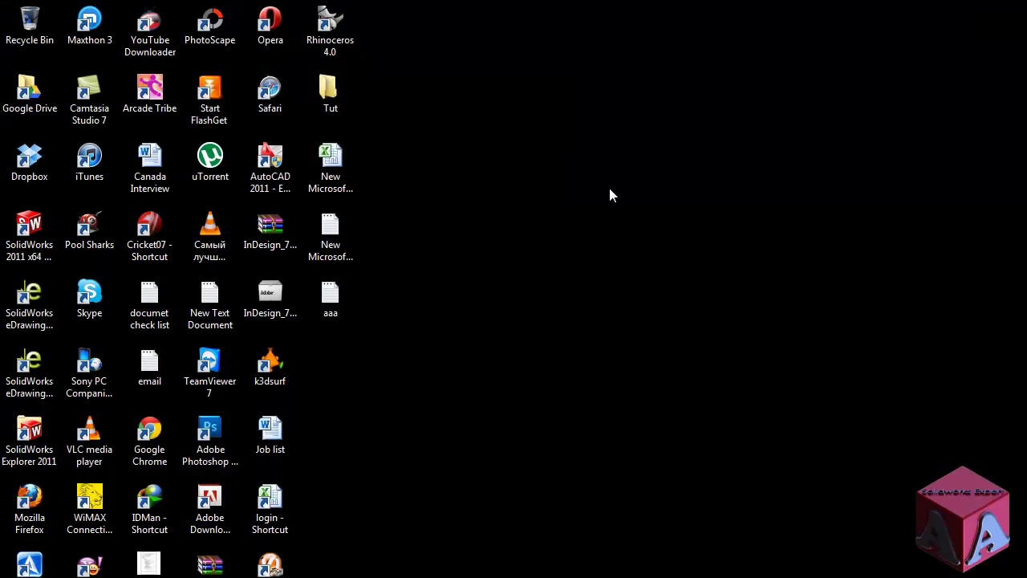
double_click(330, 160)
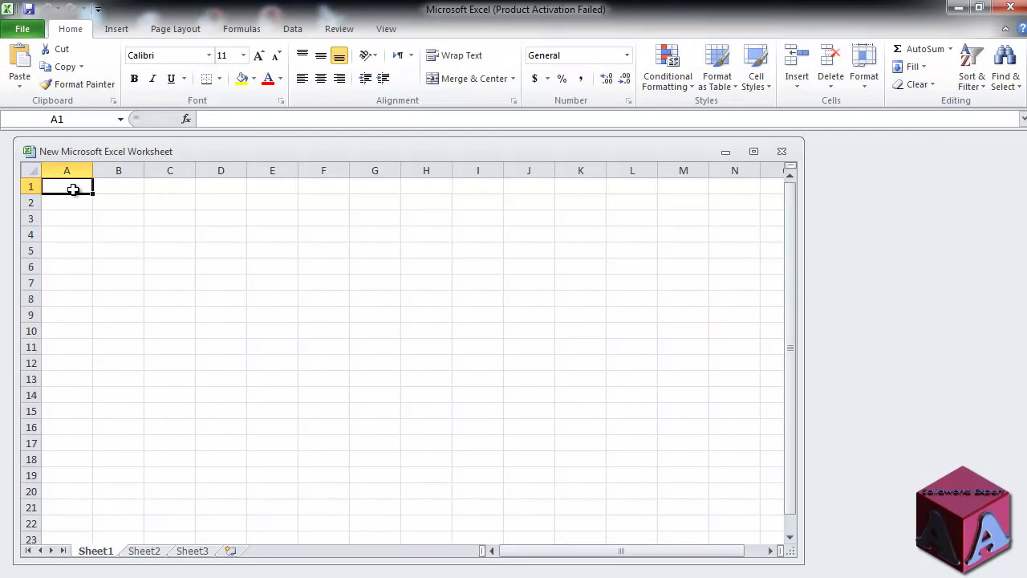
type("1")
left_click_drag(93, 195, 70, 497)
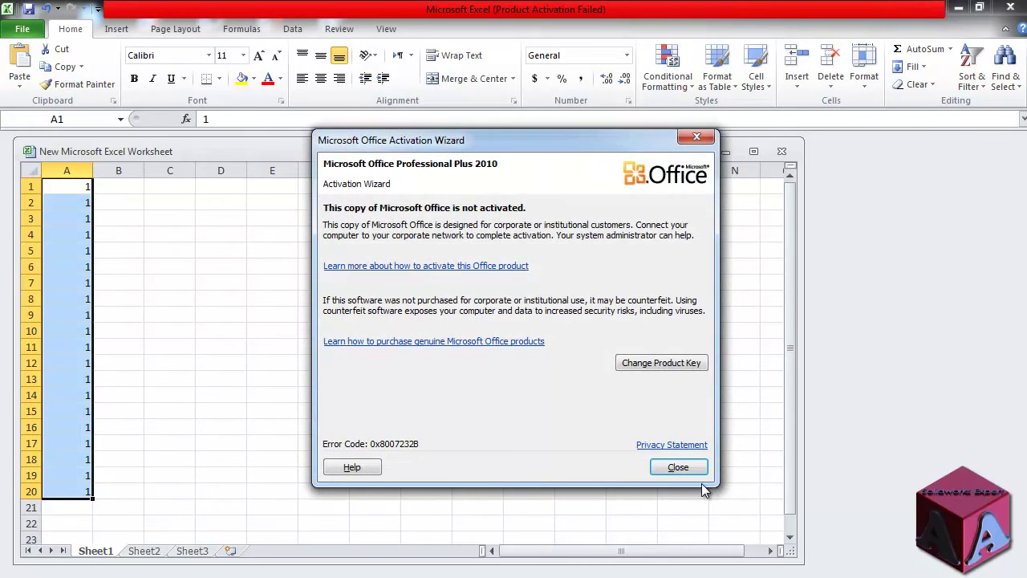
left_click(682, 468)
left_click(113, 509)
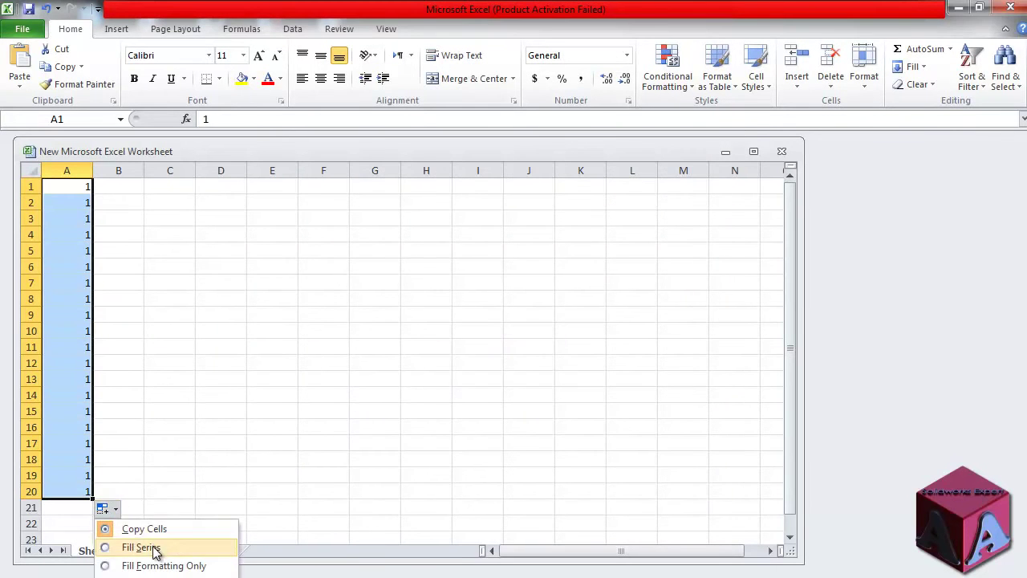
left_click(153, 547)
Enter the formula =1+A2 in B1 and fill it down to B20.
left_click(124, 191)
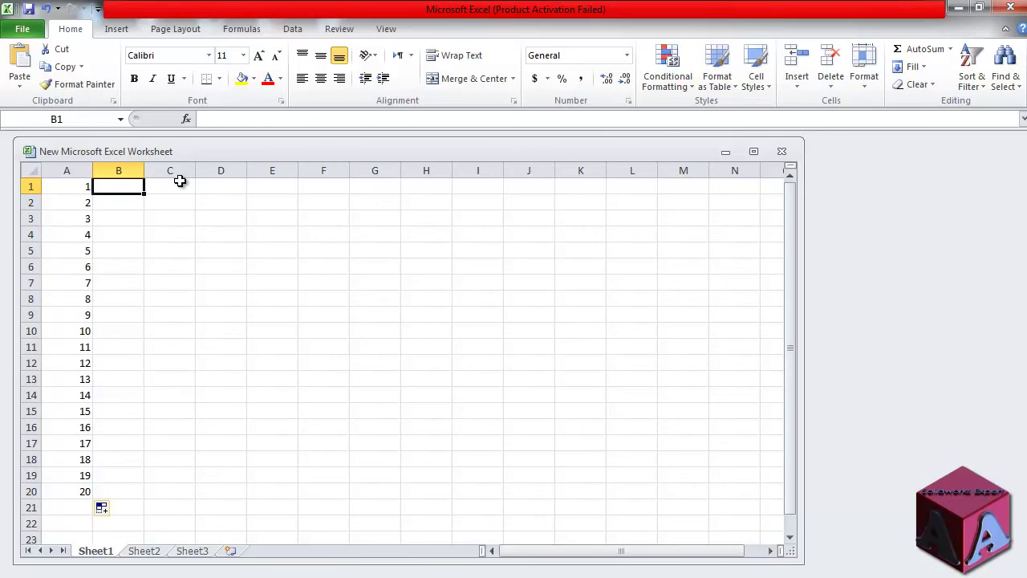
type("=1+")
left_click(76, 196)
type("7")
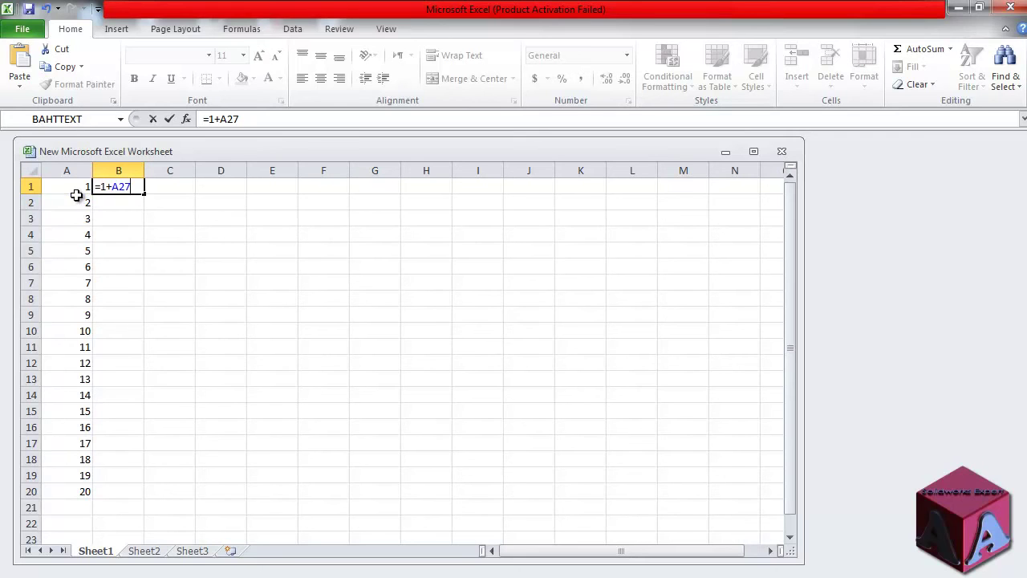
key("BackSpace")
key("Return")
left_click(130, 191)
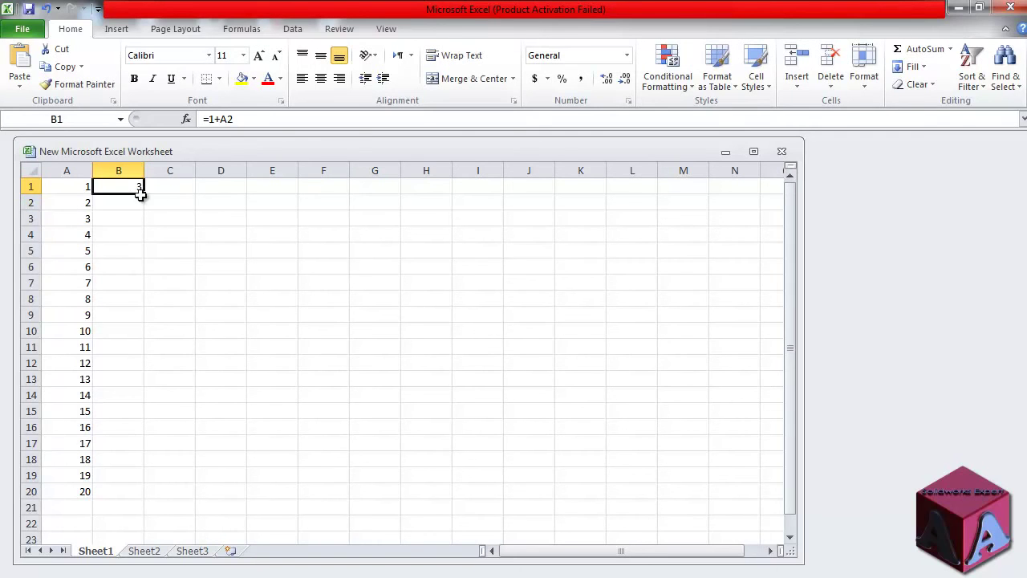
left_click_drag(143, 195, 135, 493)
left_click(166, 215)
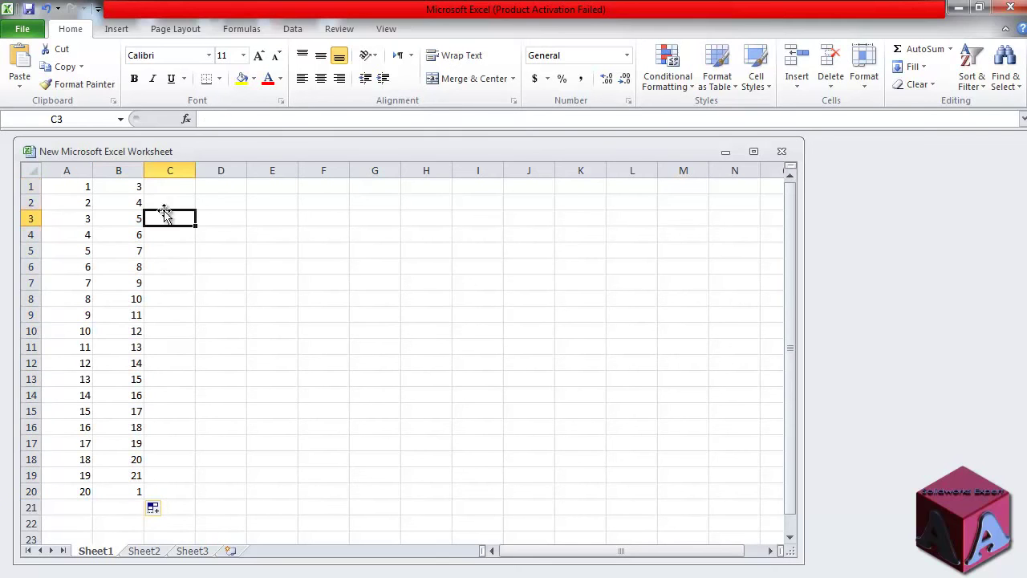
left_click(162, 196)
left_click(165, 187)
left_click(101, 186)
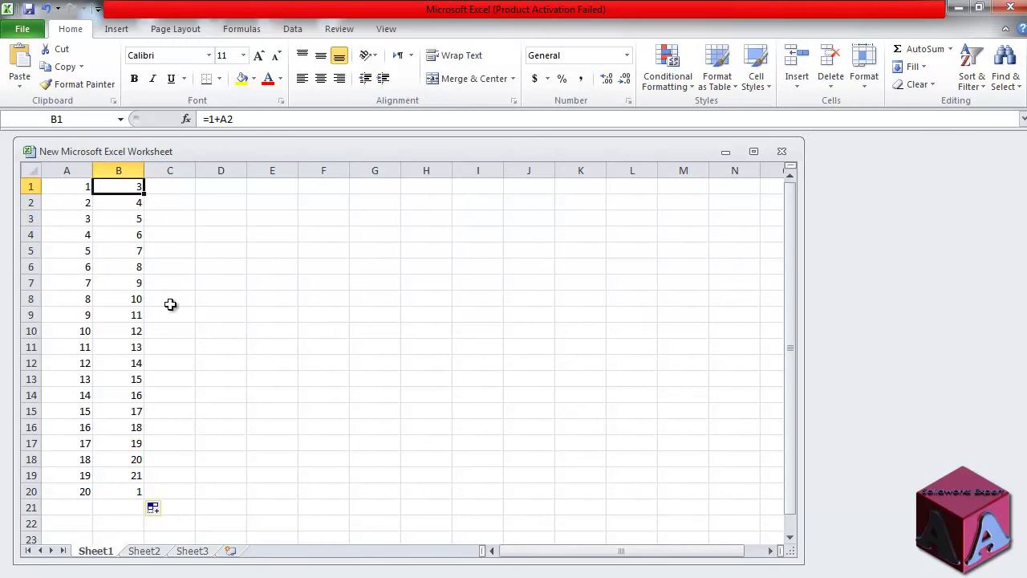
left_click(166, 187)
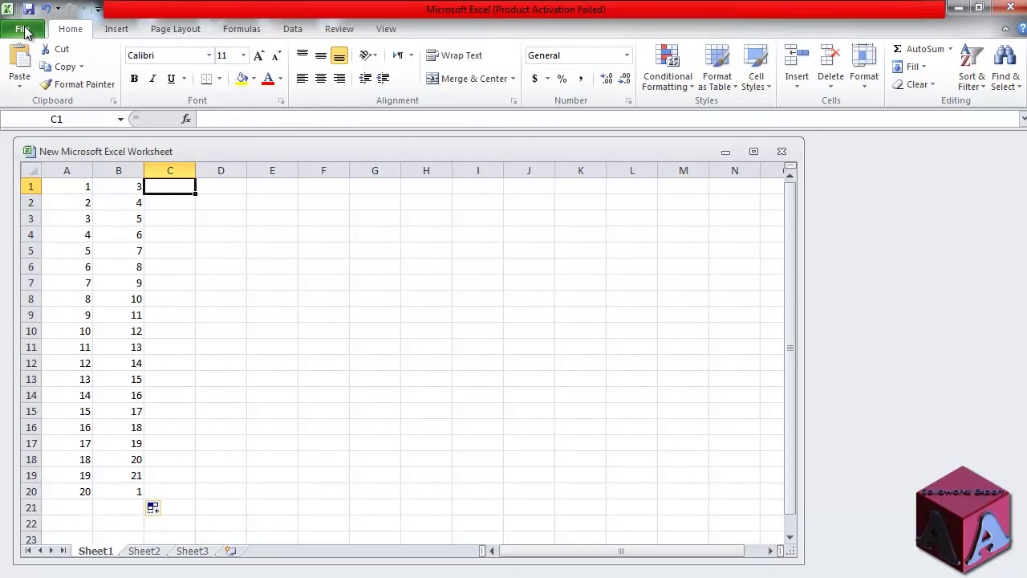
Try saving a copy of the worksheet to the desktop as Text (Tab delimited), and cancel the save.
left_click(24, 31)
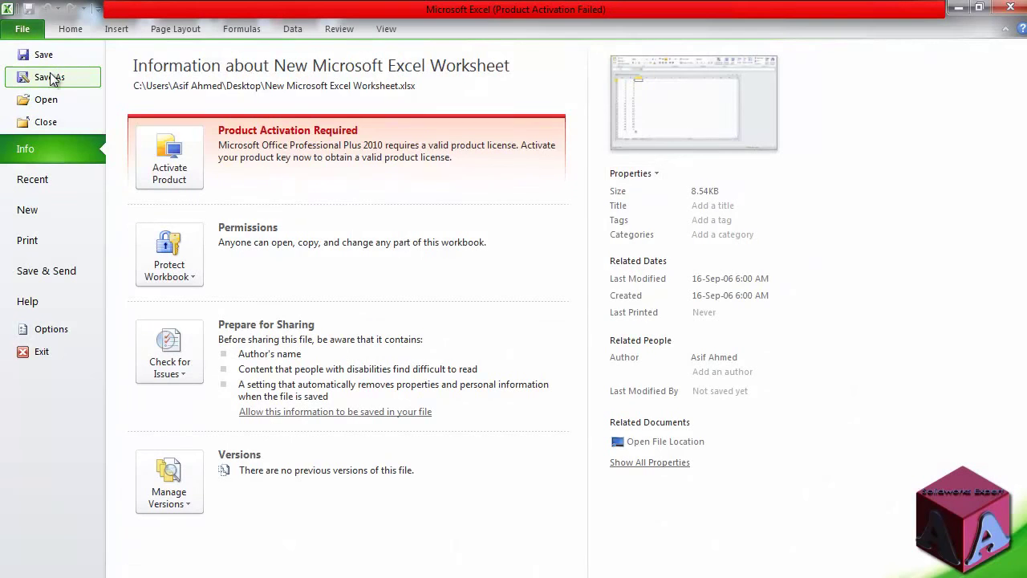
left_click(50, 77)
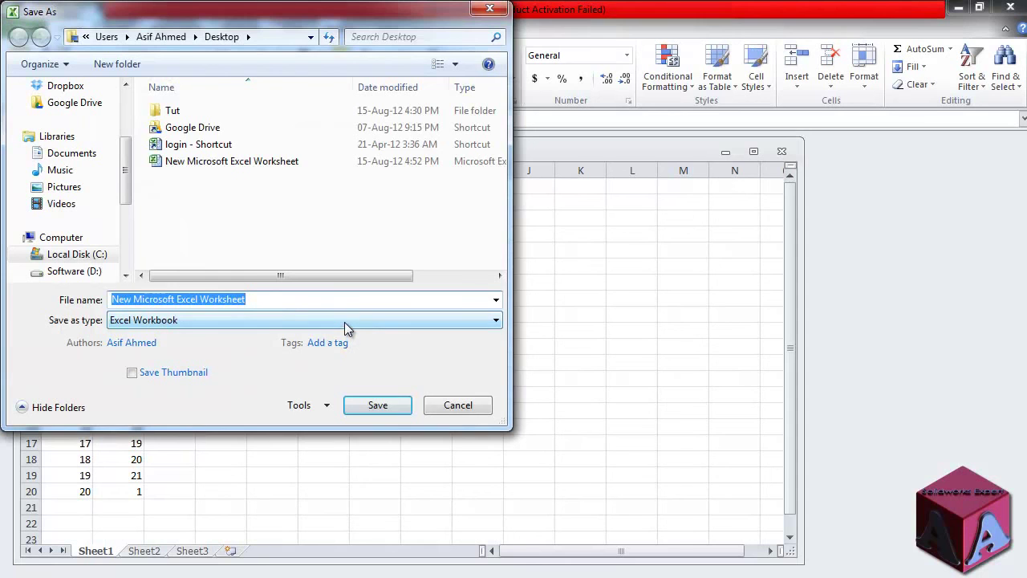
left_click(344, 322)
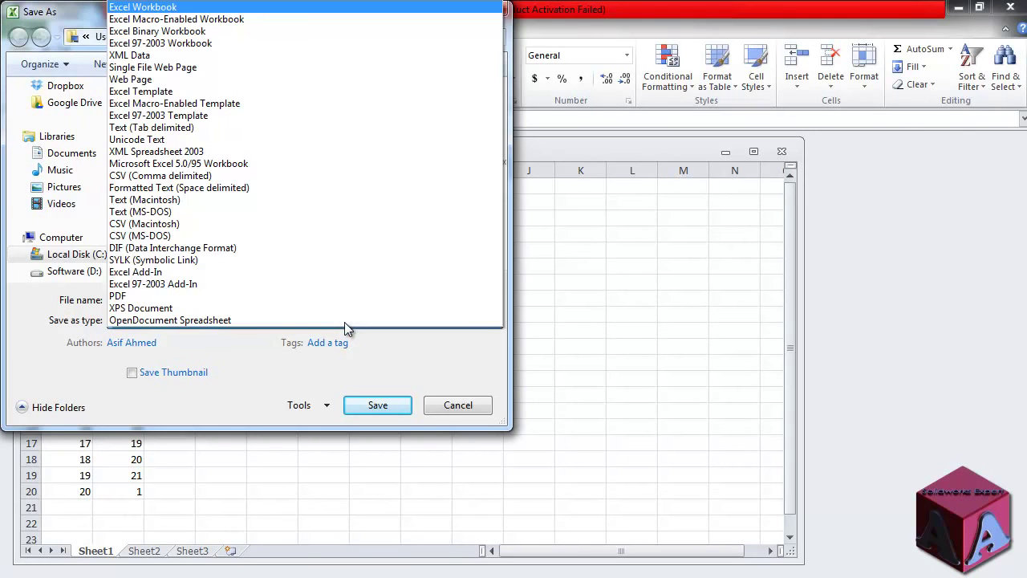
left_click(343, 129)
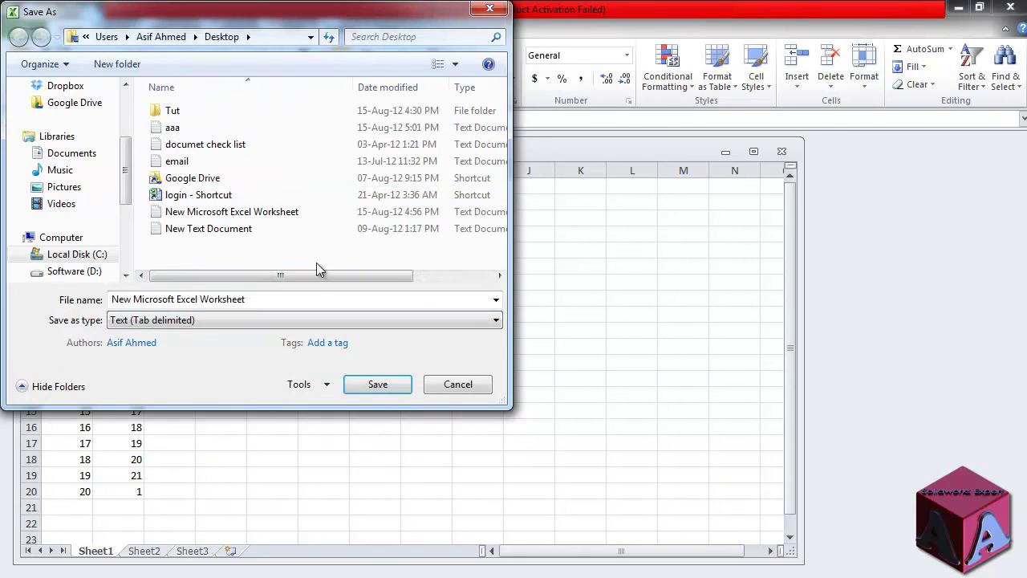
left_click(268, 300)
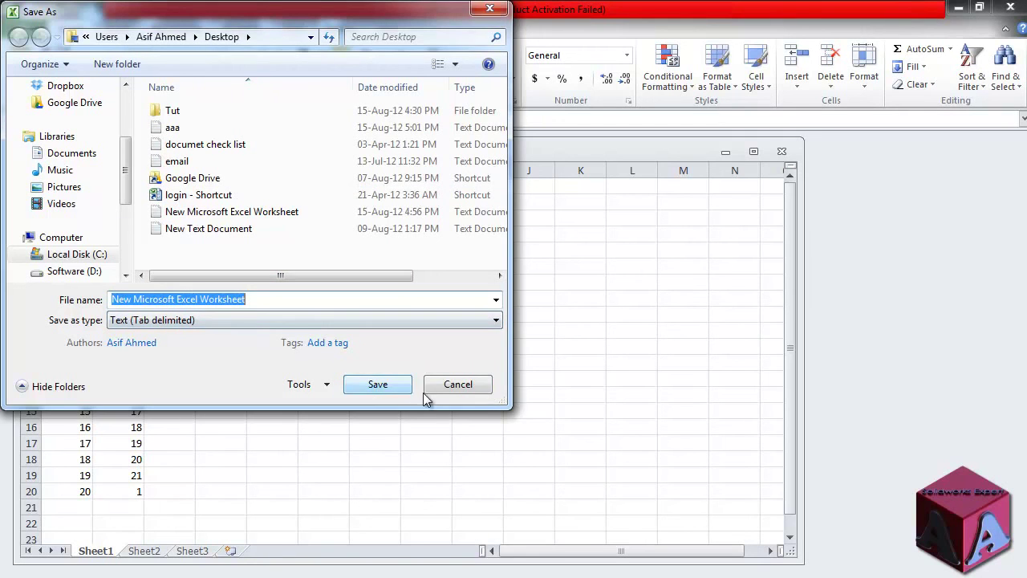
left_click(458, 386)
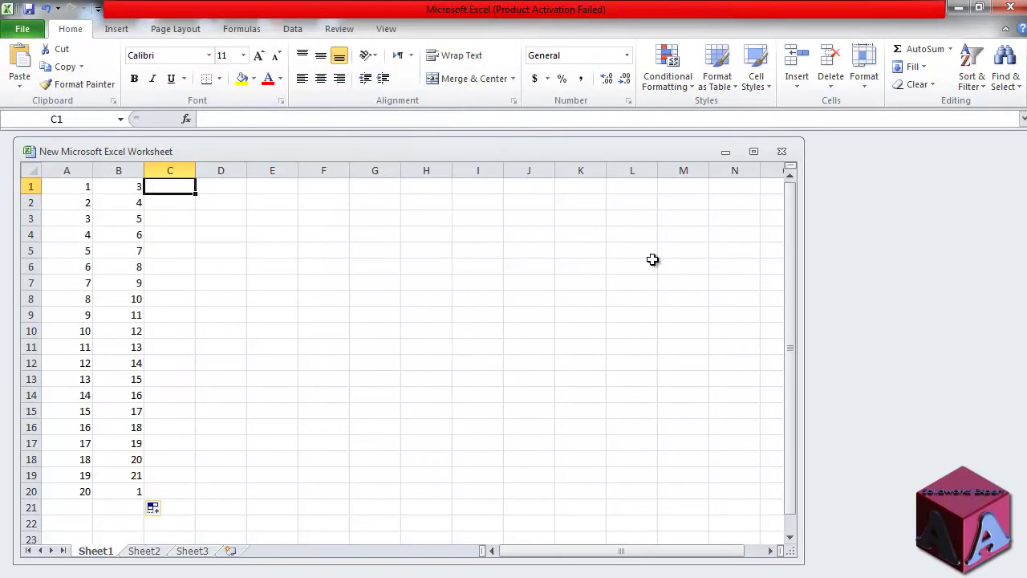
Close Excel, switch back to SolidWorks, and load the desktop text file aaa.txt into a new Curve Through XYZ Points.
left_click(1014, 9)
left_click(514, 336)
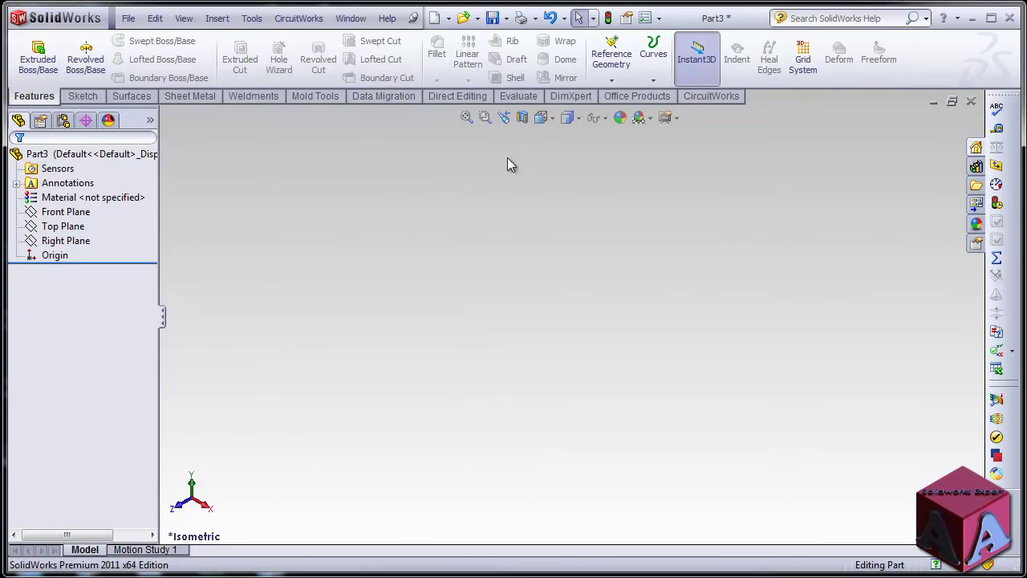
left_click(654, 79)
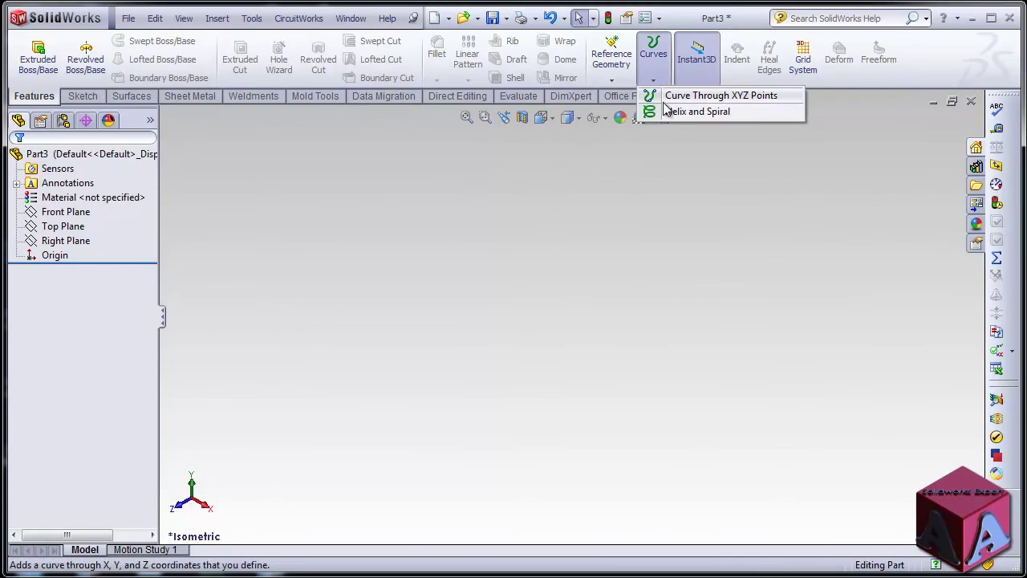
left_click(670, 98)
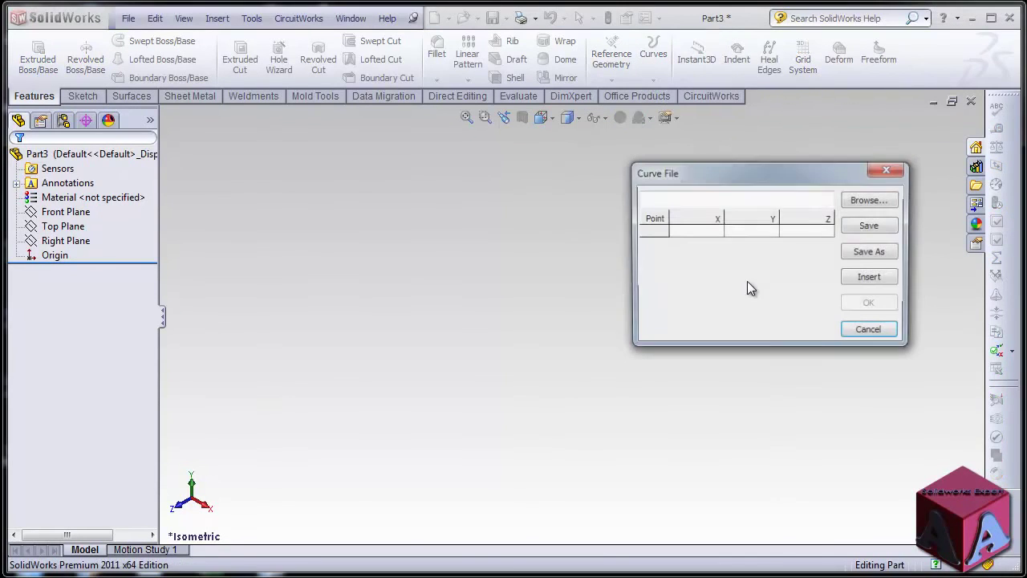
left_click(871, 200)
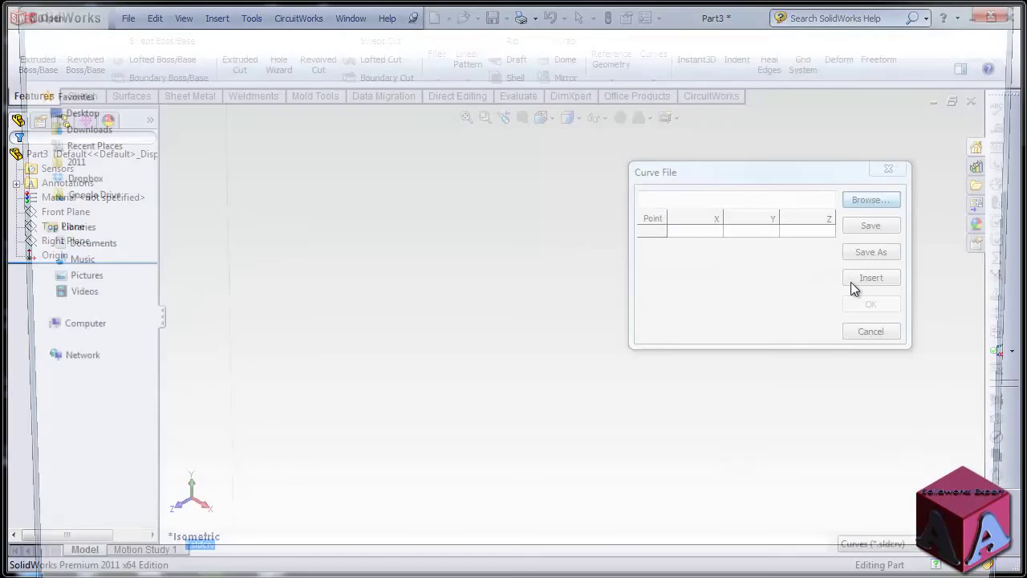
left_click(935, 565)
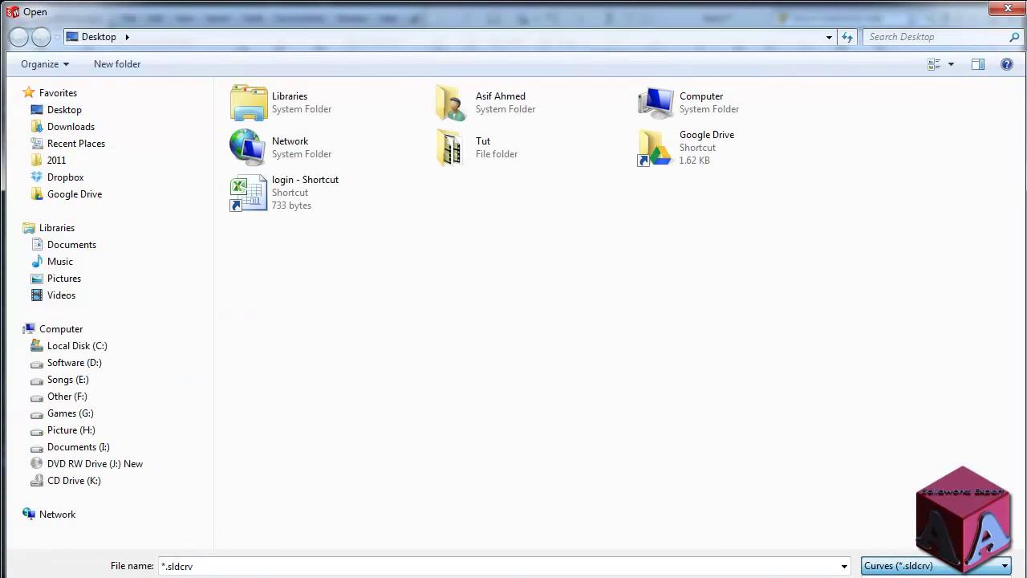
key("Down")
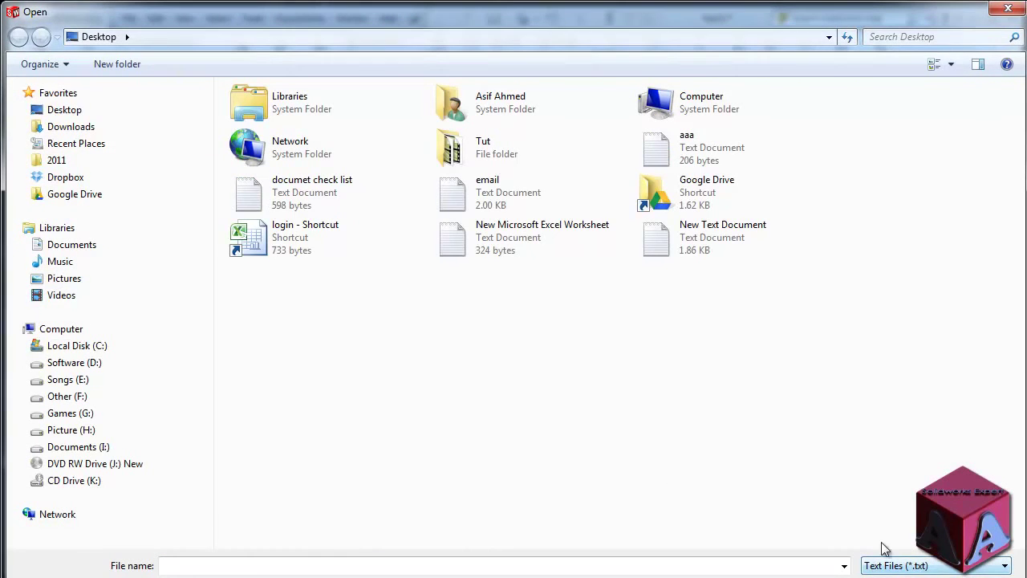
left_click(697, 154)
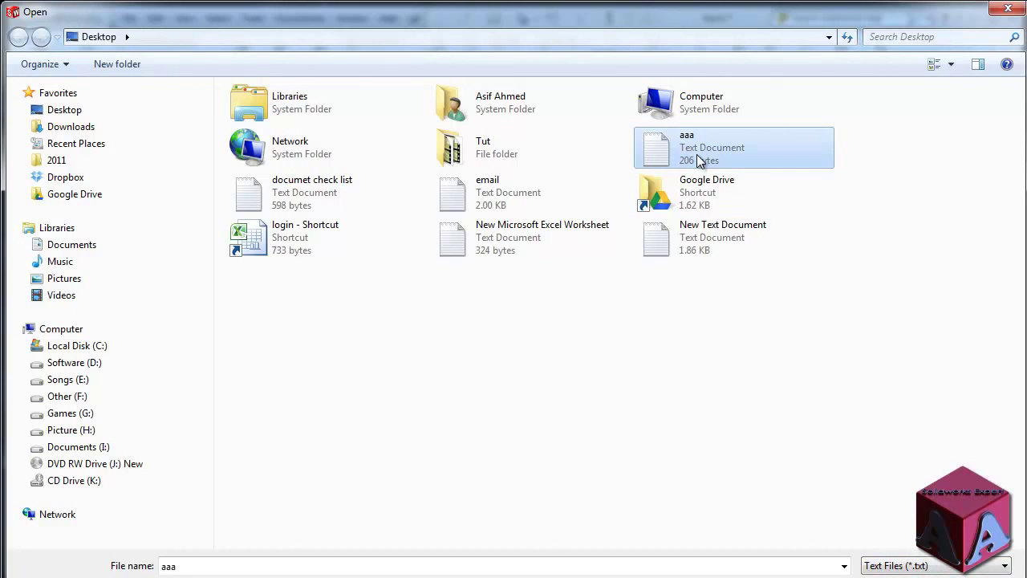
left_click(877, 577)
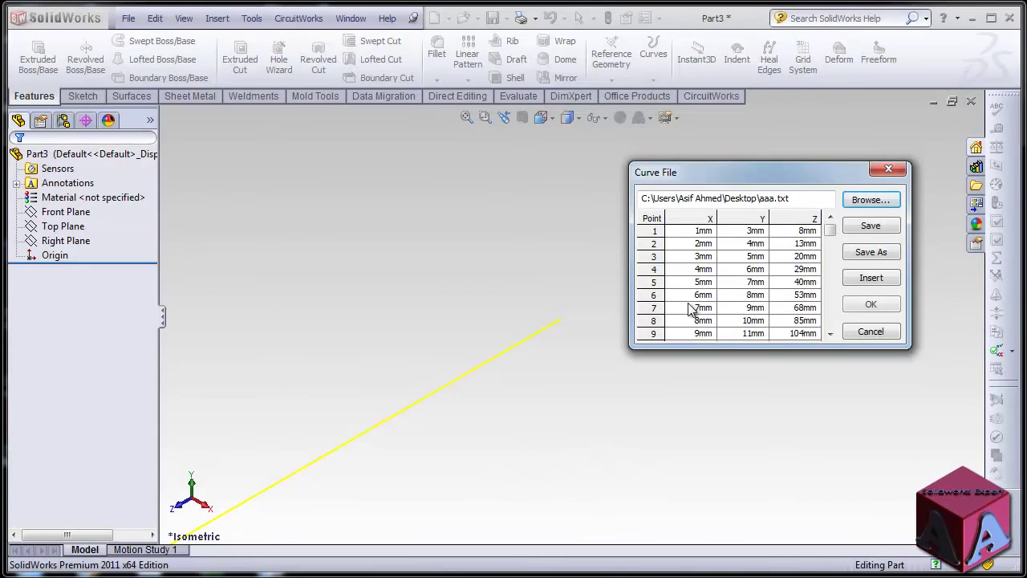
Review the loaded XYZ point list and the curve preview, and create the curve through the points.
left_click_drag(738, 173, 573, 157)
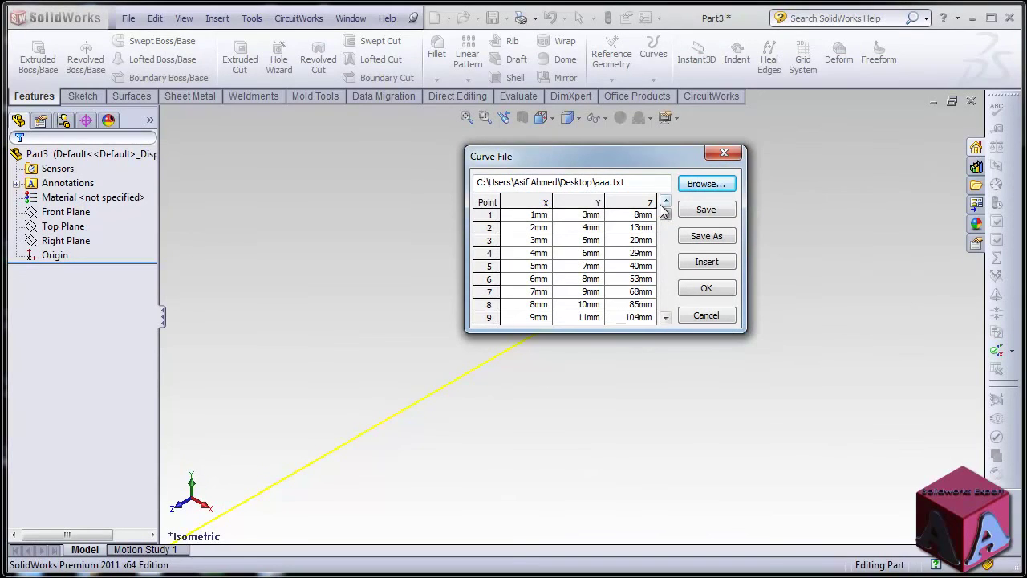
left_click_drag(665, 212, 635, 227)
left_click_drag(634, 157, 654, 192)
left_click(727, 323)
Examine the shape of the new curve from several angles, and view the available curve types.
scroll(496, 269, "up", 5)
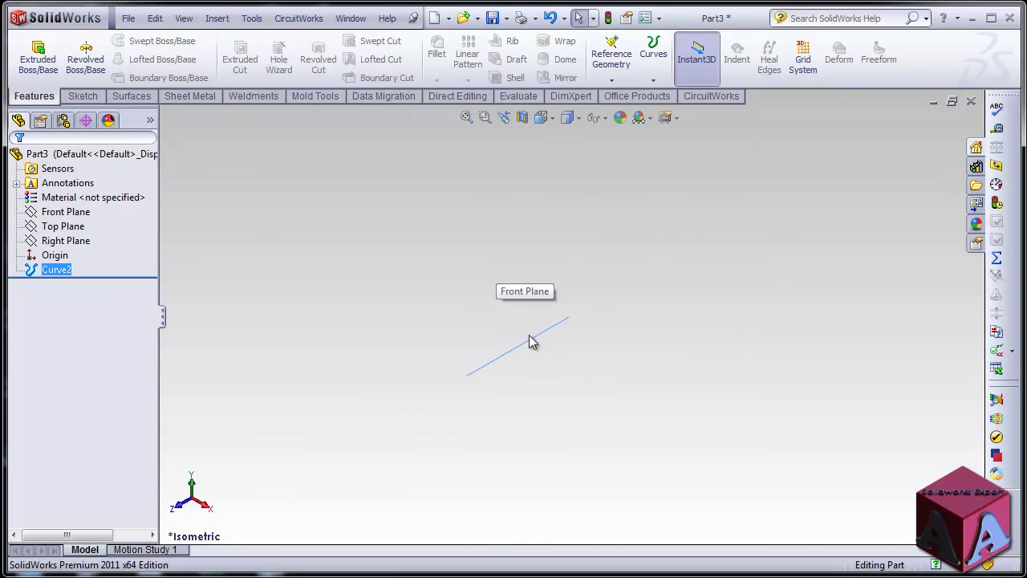
middle_click_drag(532, 338, 612, 246)
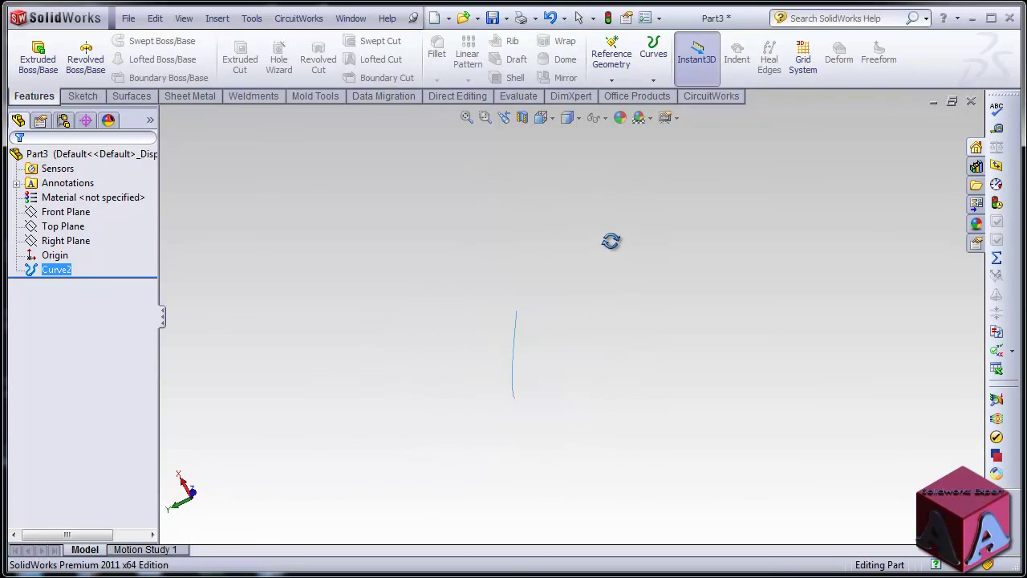
scroll(516, 395, "down", 2)
scroll(522, 402, "down", 2)
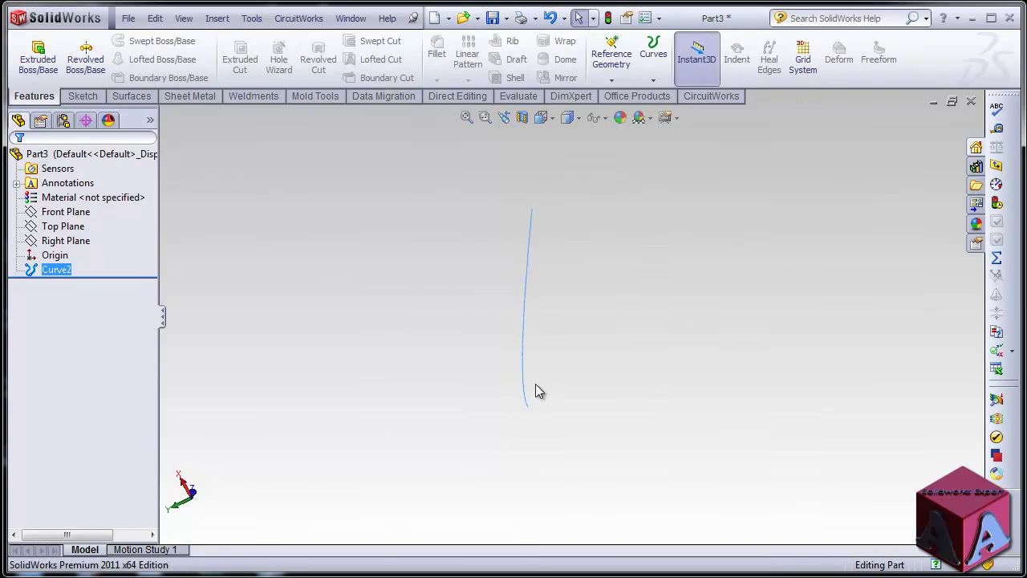
middle_click_drag(538, 334, 596, 337)
scroll(530, 294, "up", 2)
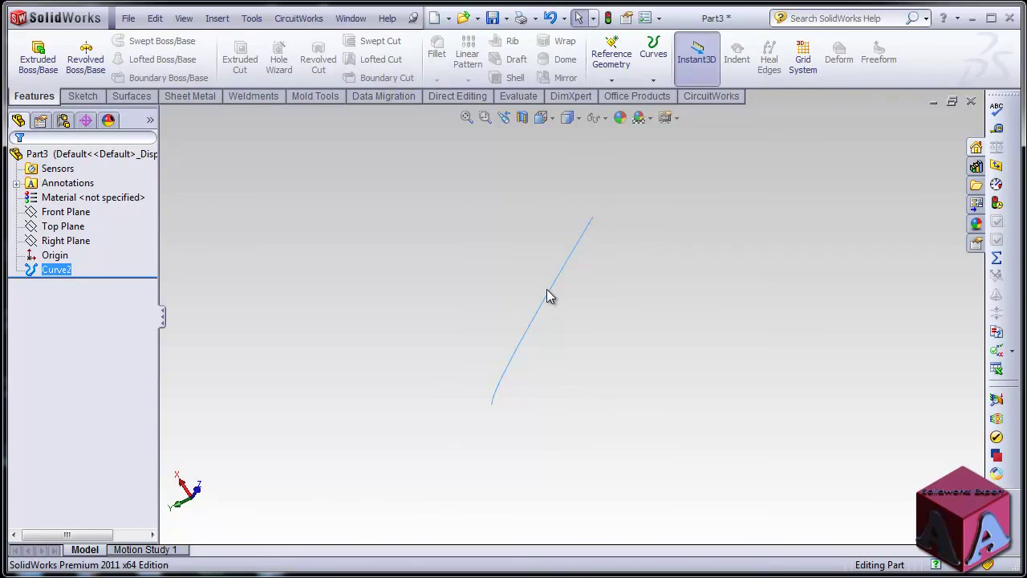
left_click(655, 80)
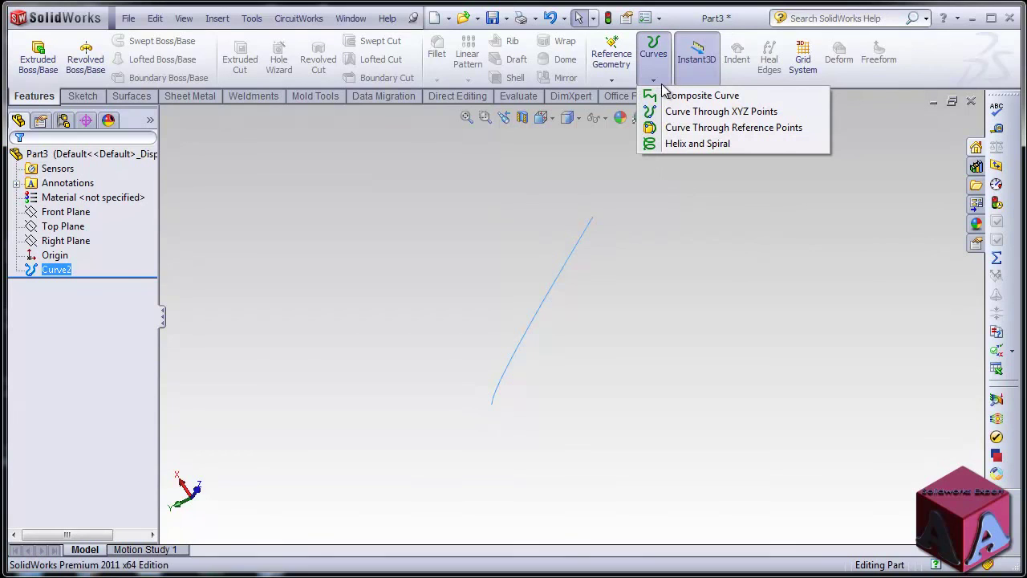